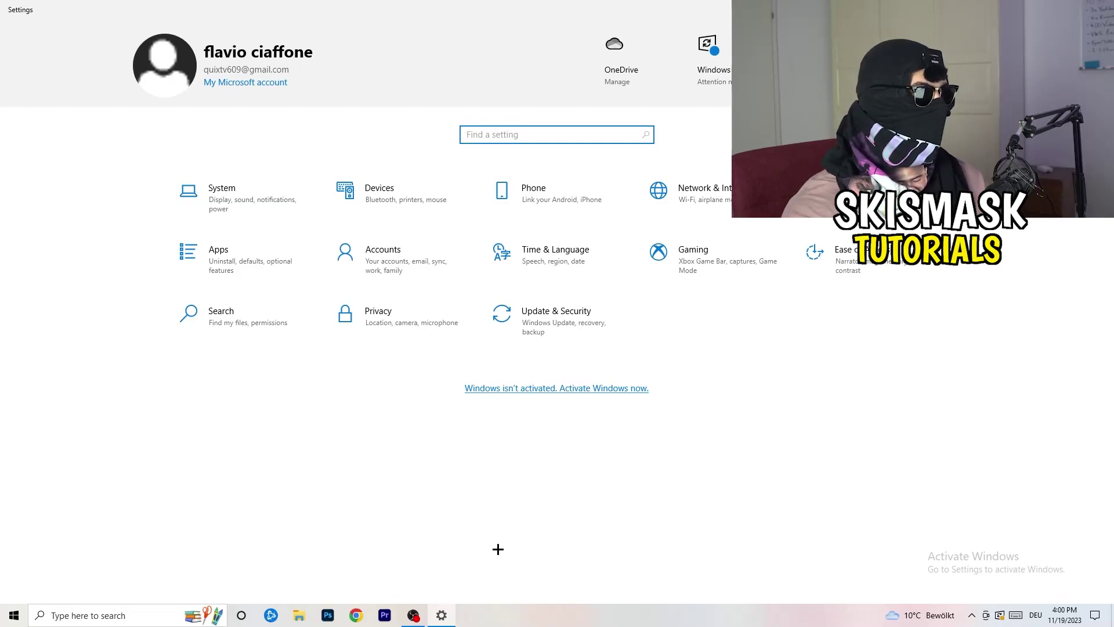
# Step: Review the Xbox Game Bar, Captures and Game Mode pages of the gaming settings, and close the Settings window
pyautogui.click(718, 264)
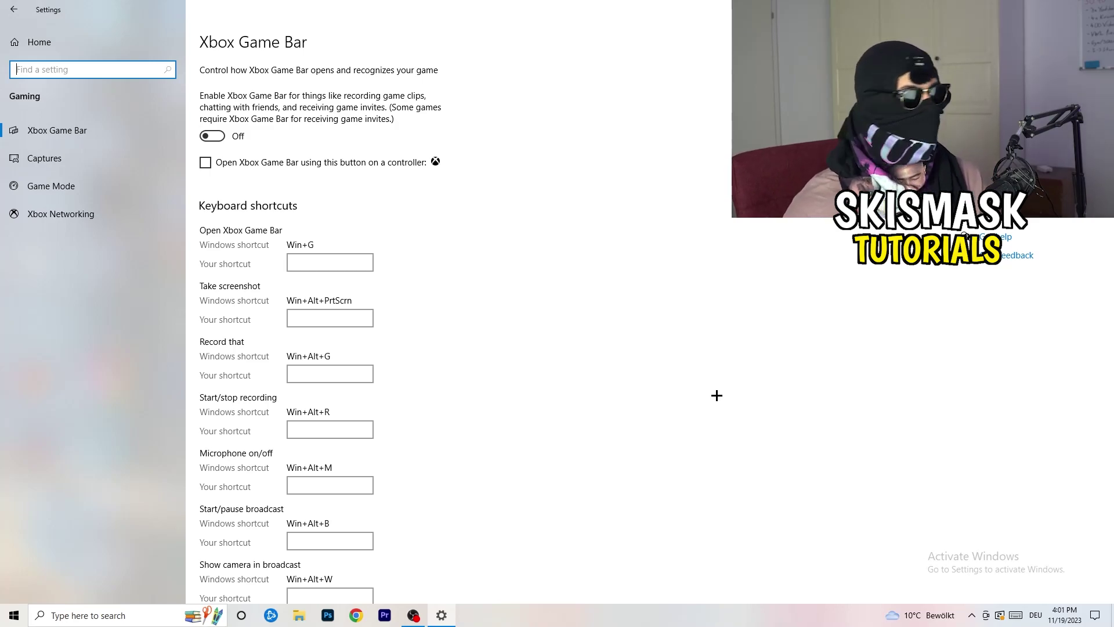
pyautogui.click(92, 161)
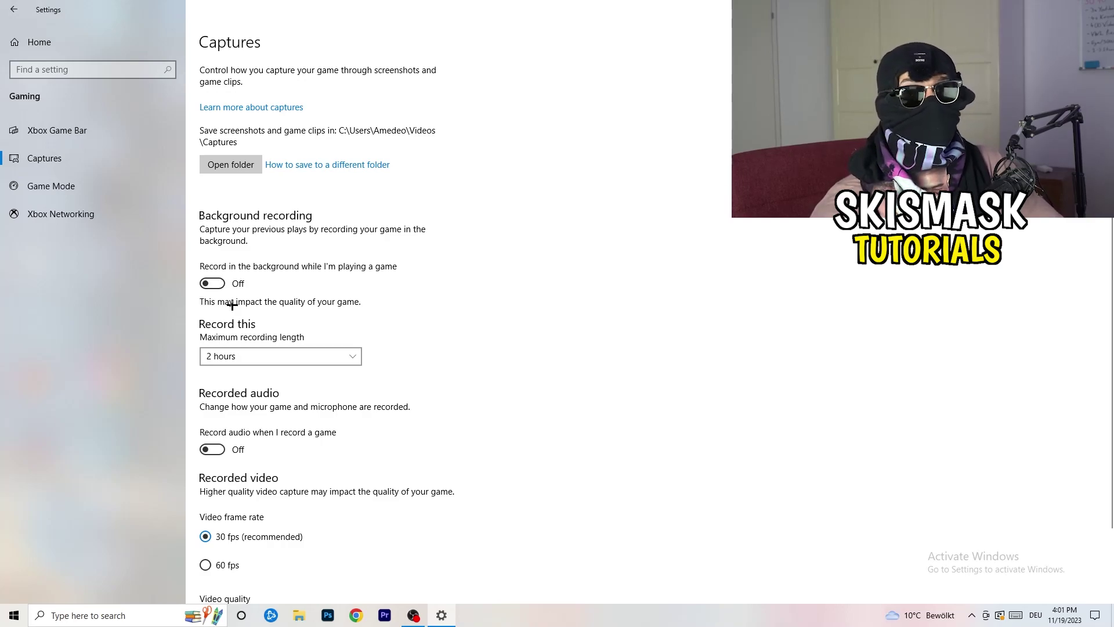
pyautogui.click(271, 359)
pyautogui.click(476, 315)
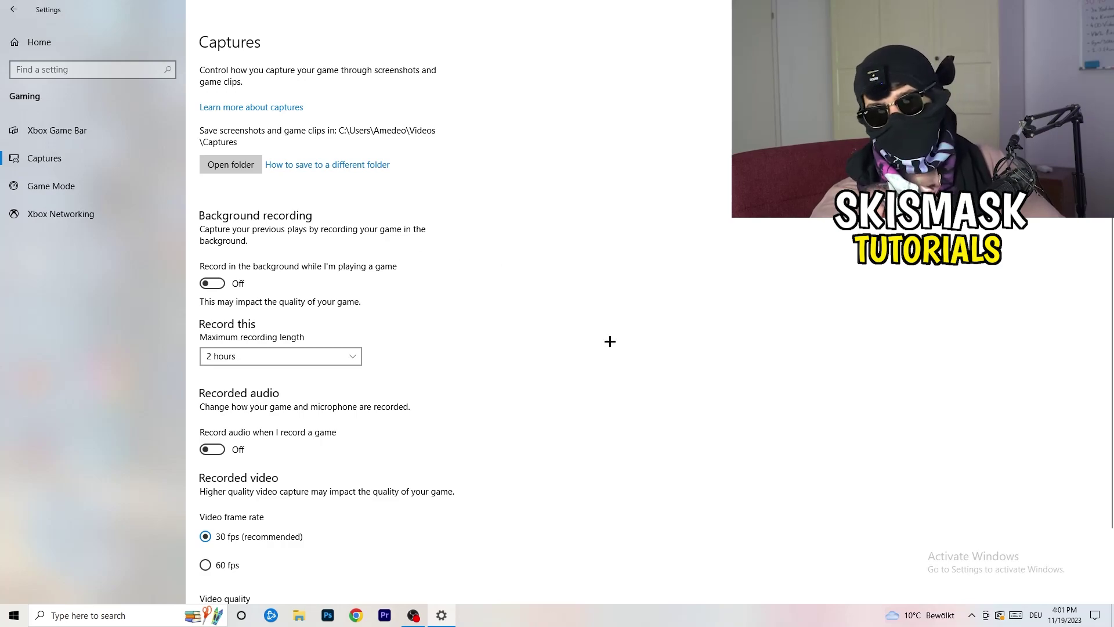
pyautogui.click(336, 355)
pyautogui.click(713, 290)
pyautogui.scroll(-2, 319, 506)
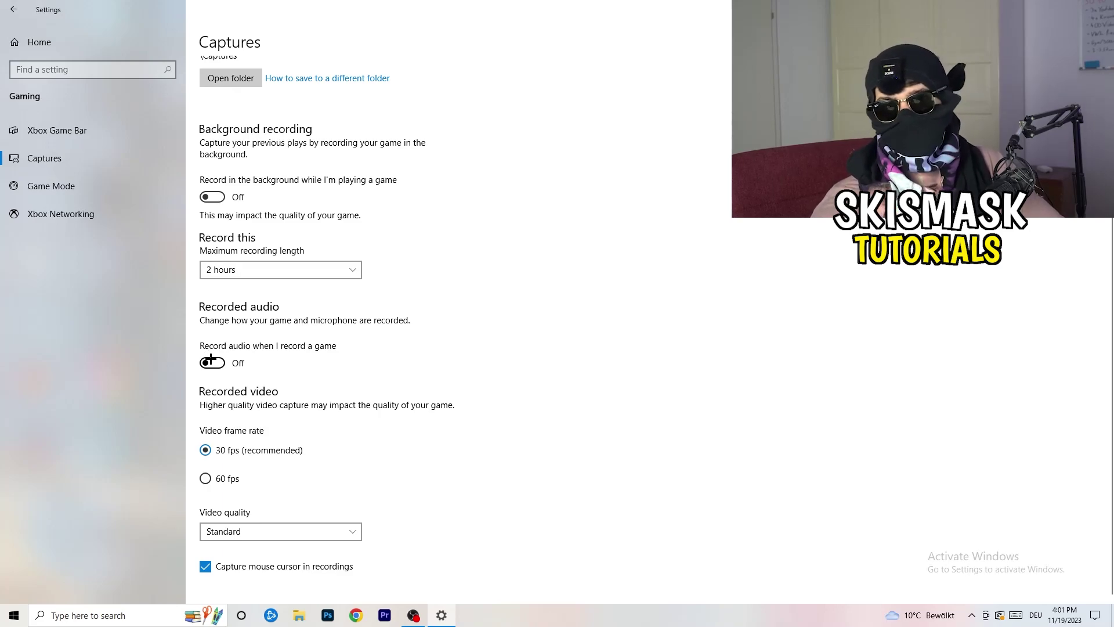
pyautogui.click(81, 183)
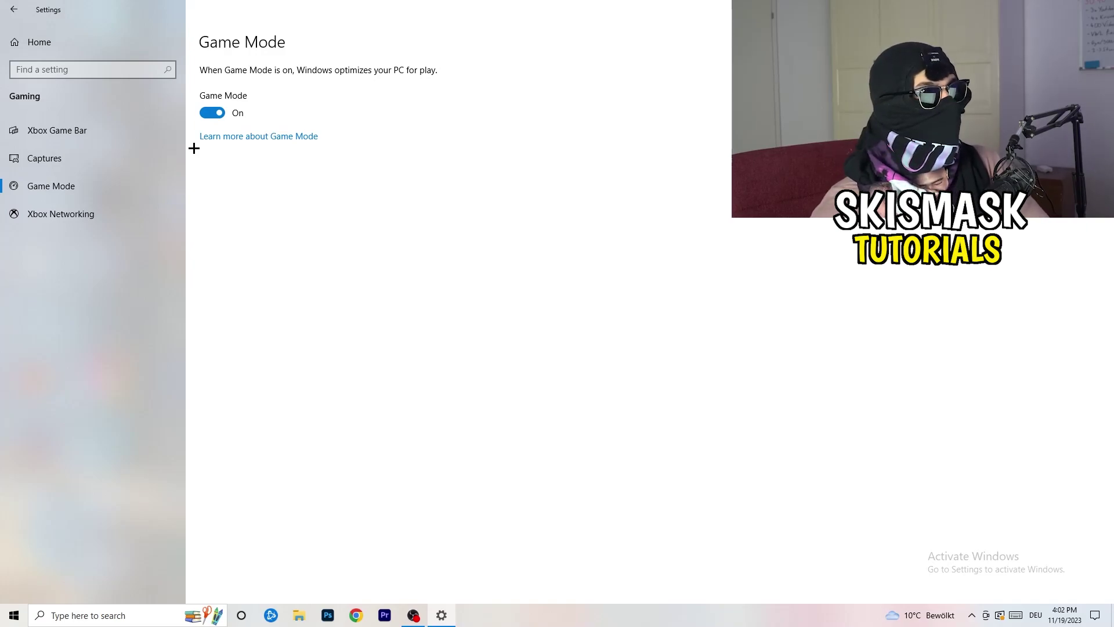
pyautogui.click(1100, 8)
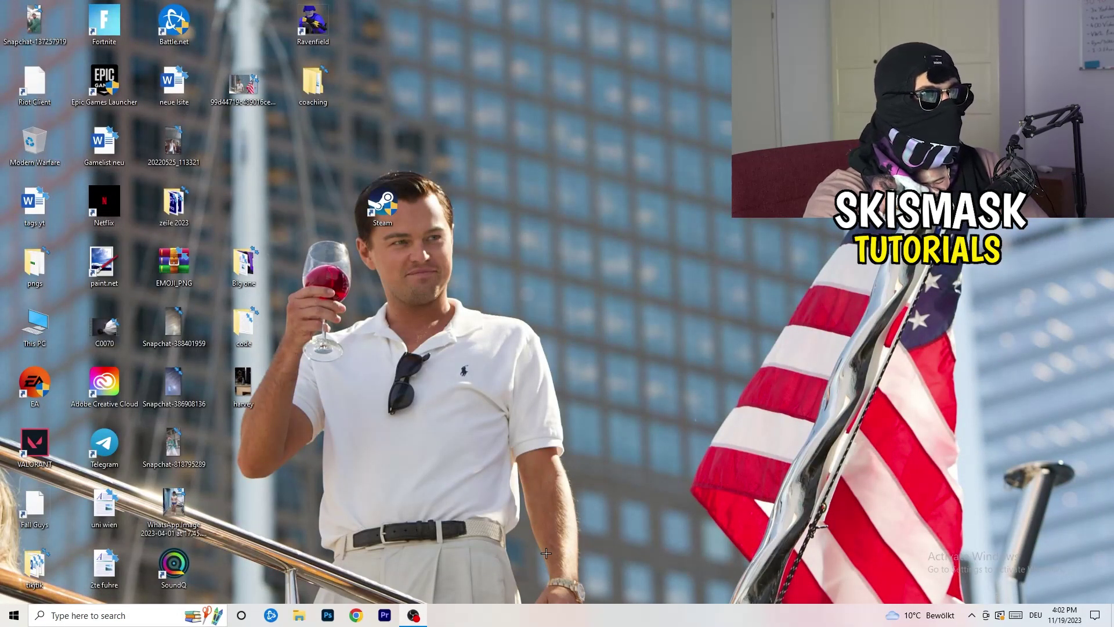
# Step: Open Task Manager and maximize its window
pyautogui.moveTo(541, 611); pyautogui.dragTo(390, 542)
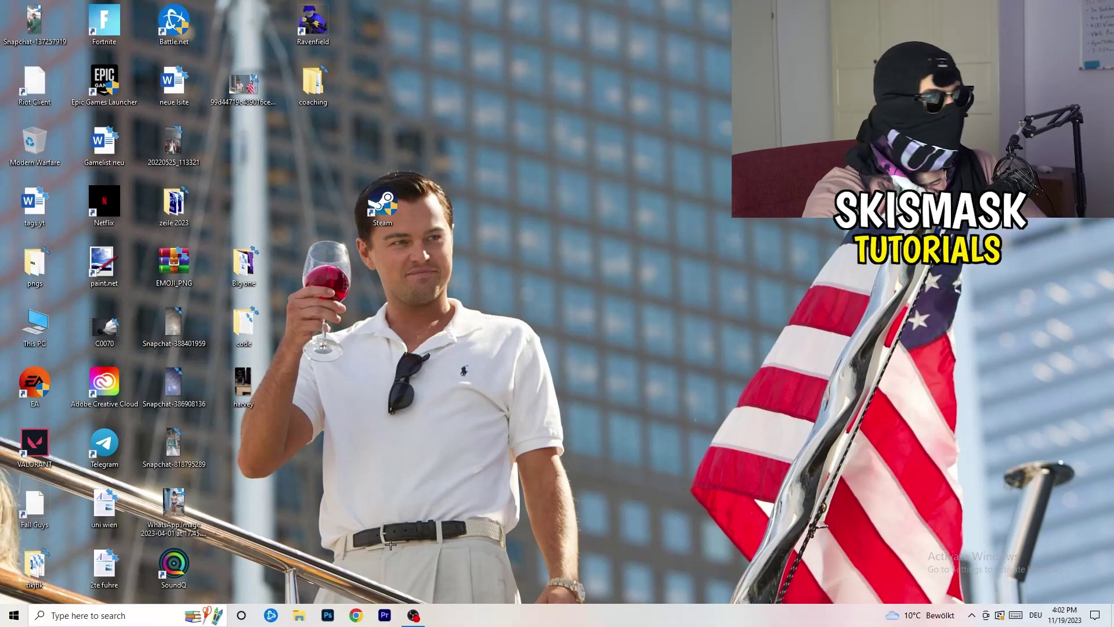
pyautogui.rightClick(544, 620)
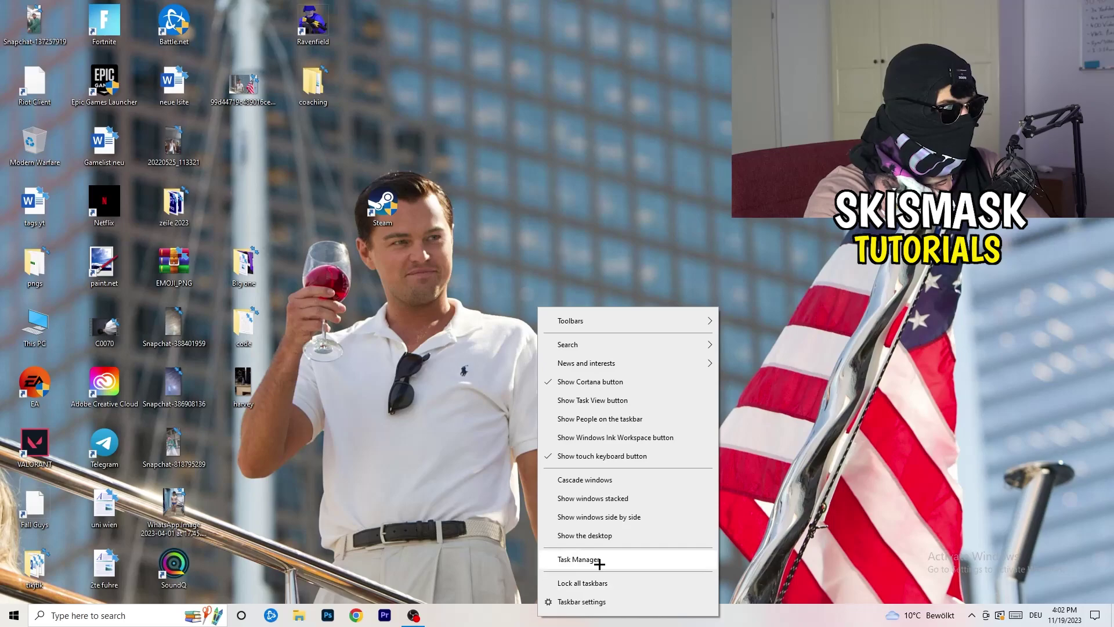
pyautogui.click(580, 559)
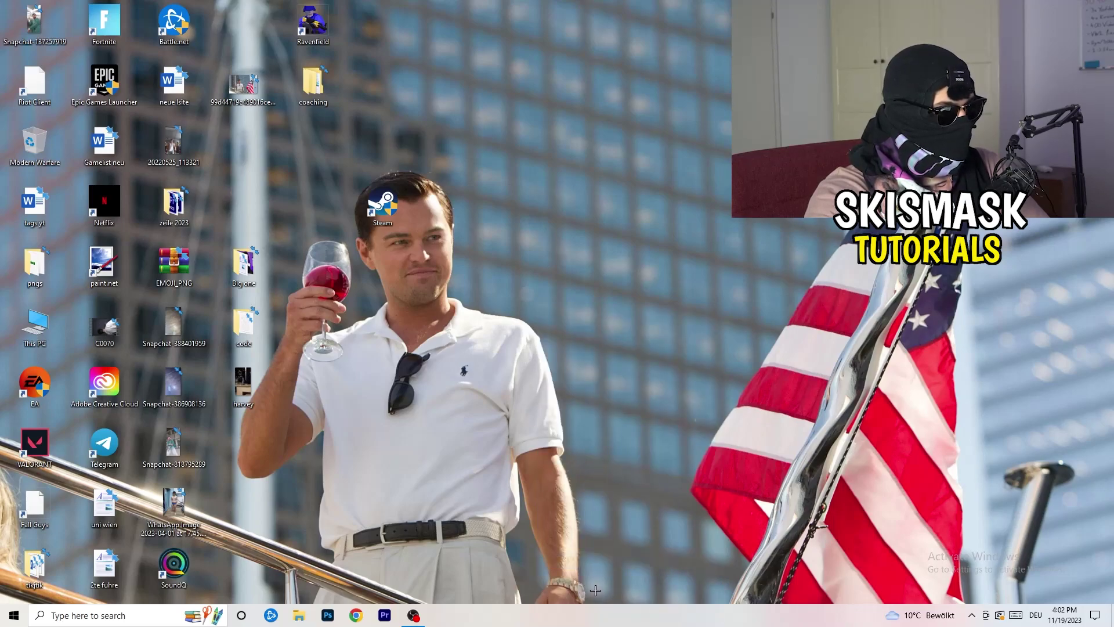
pyautogui.click(643, 29)
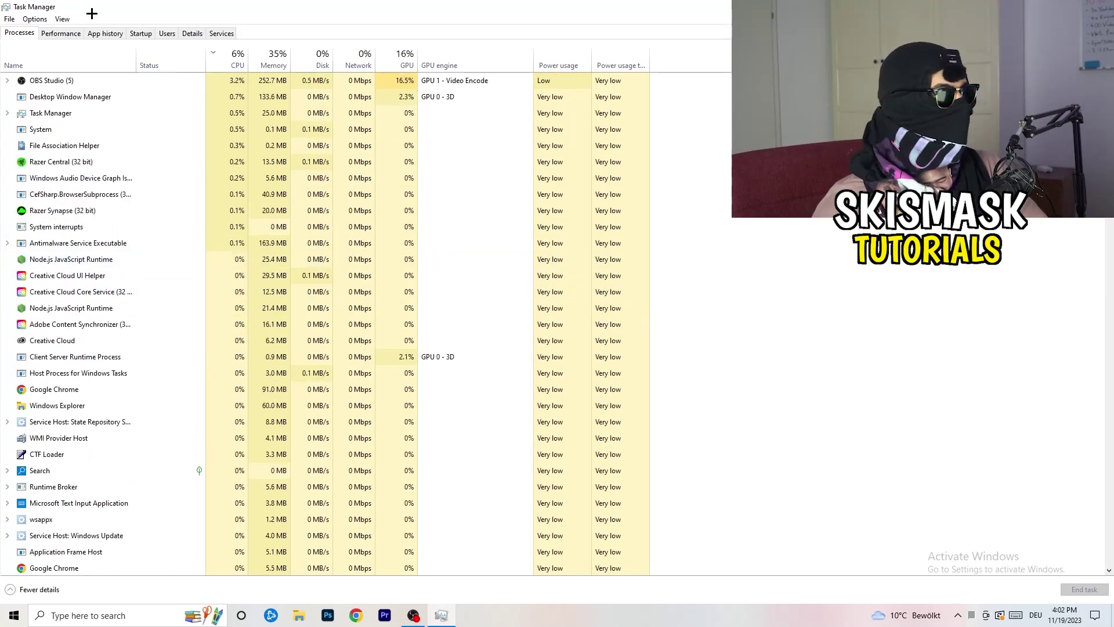
# Step: Sort the running processes by GPU usage and by CPU usage, inspecting the actions available for OBS Studio
pyautogui.click(404, 55)
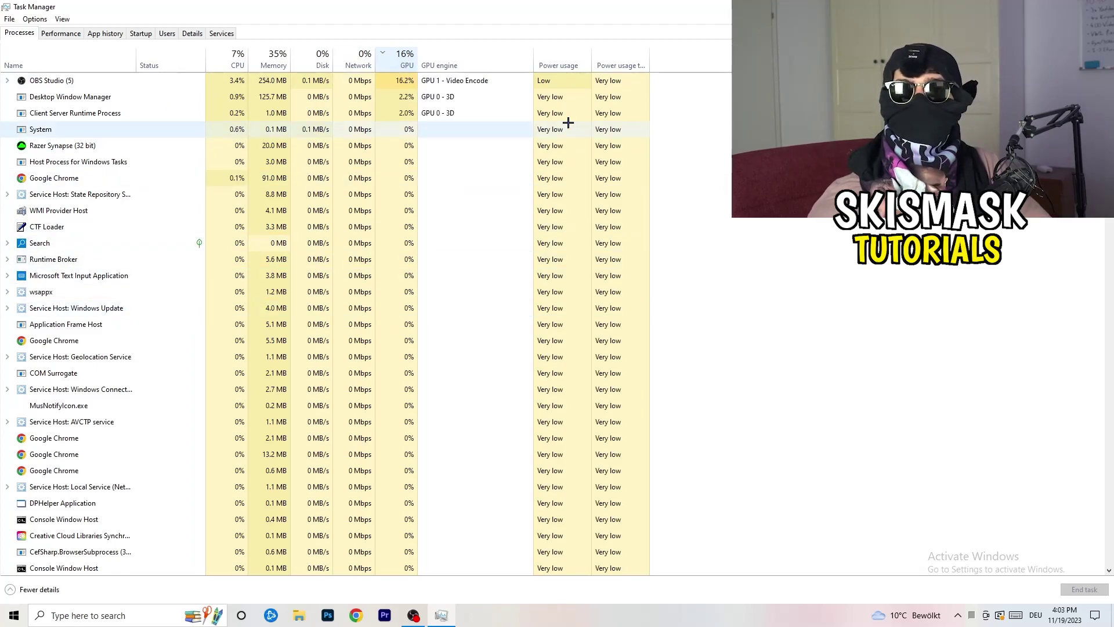
pyautogui.rightClick(406, 82)
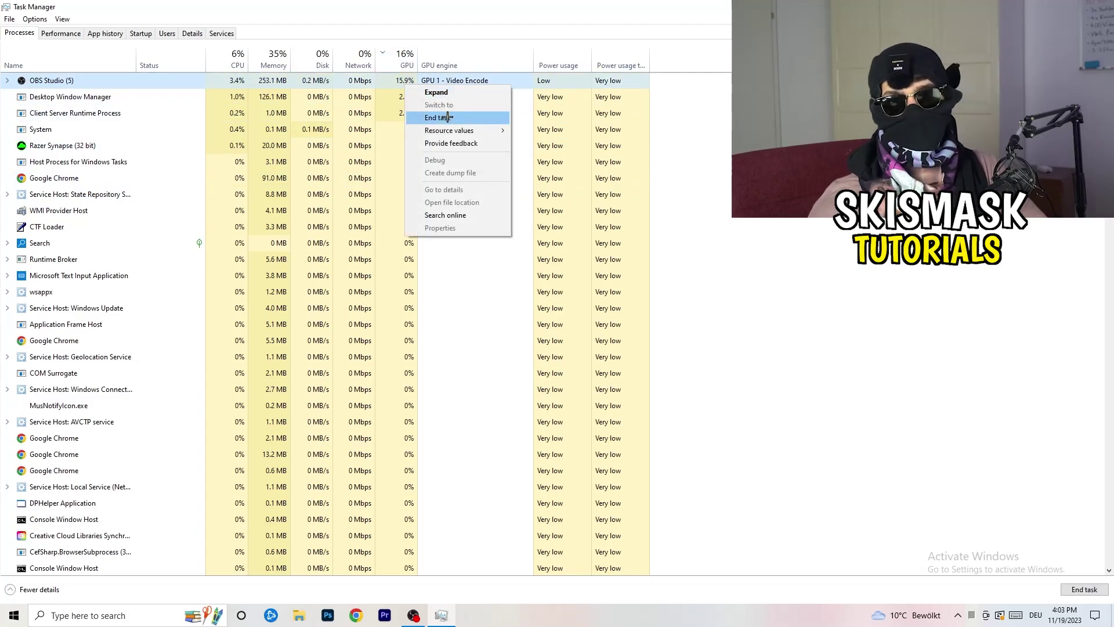
pyautogui.click(725, 140)
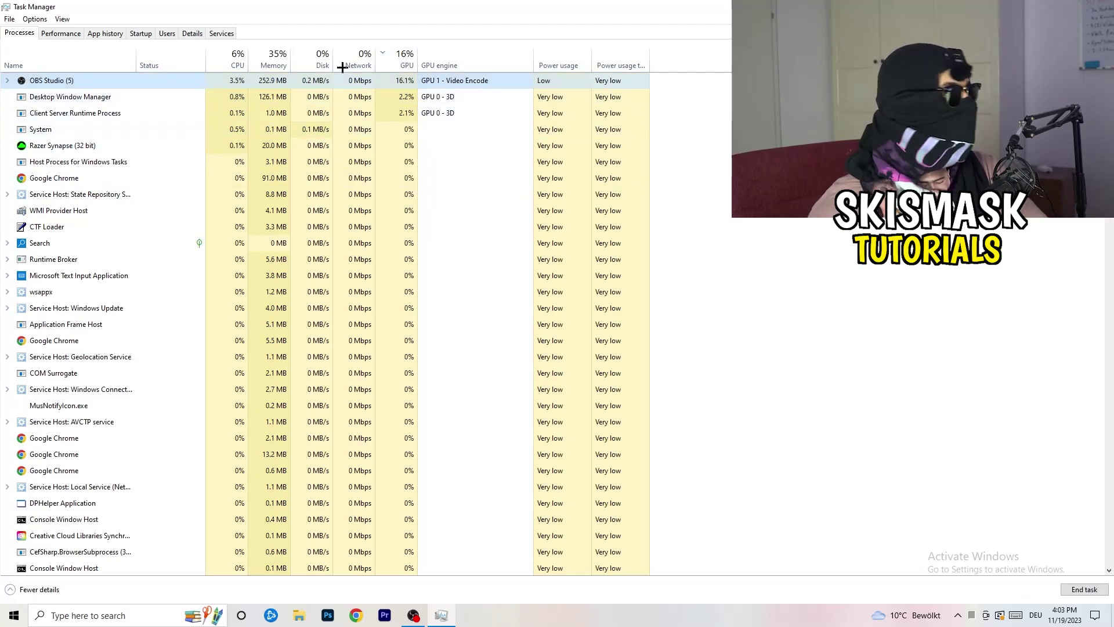
pyautogui.click(235, 59)
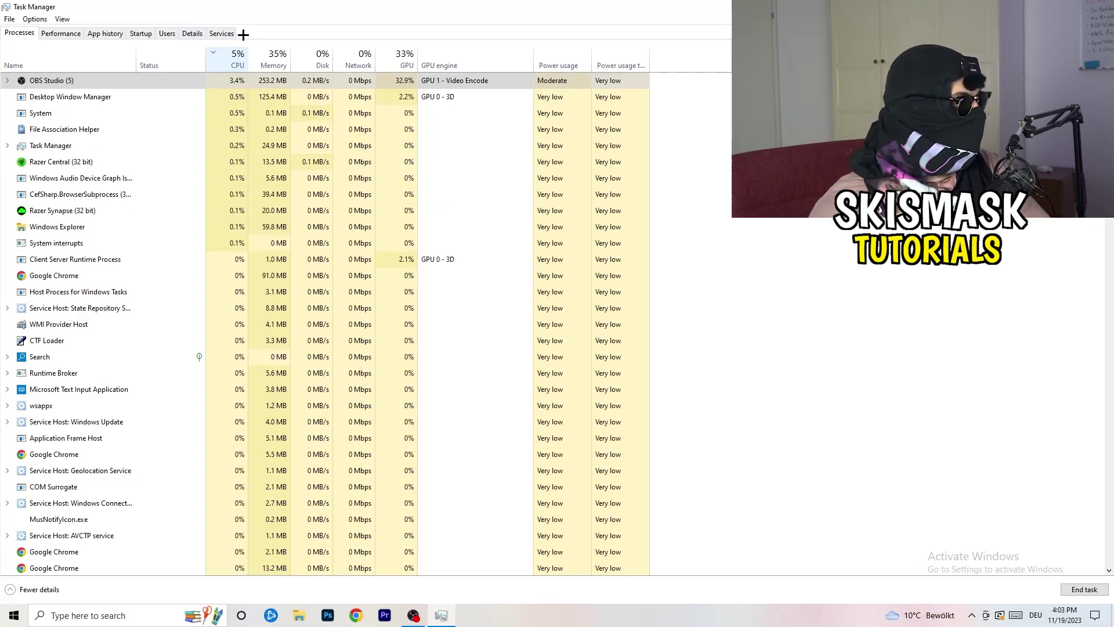
# Step: In the detailed process list, view the priority options of the third Creative Cloud UI Helper process
pyautogui.click(192, 33)
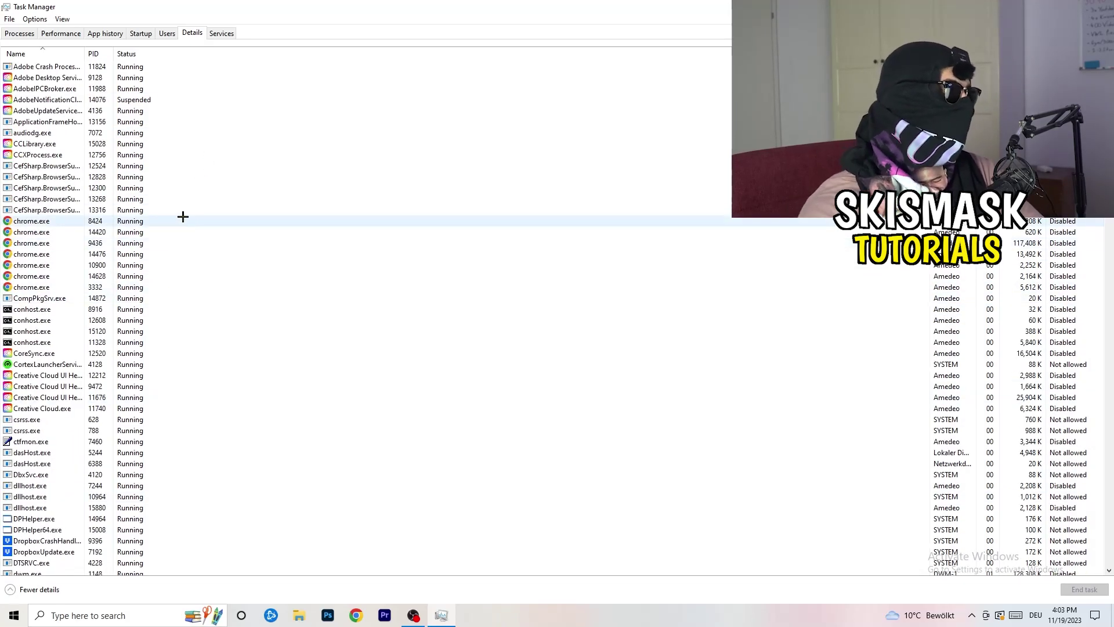
pyautogui.scroll(-3, 64, 302)
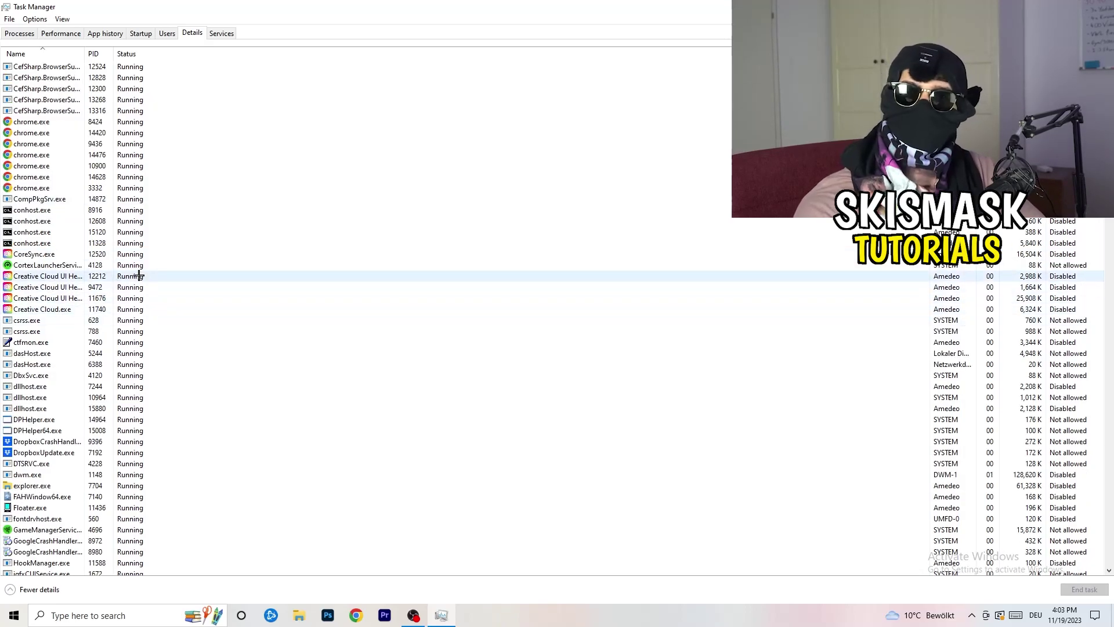
pyautogui.rightClick(46, 297)
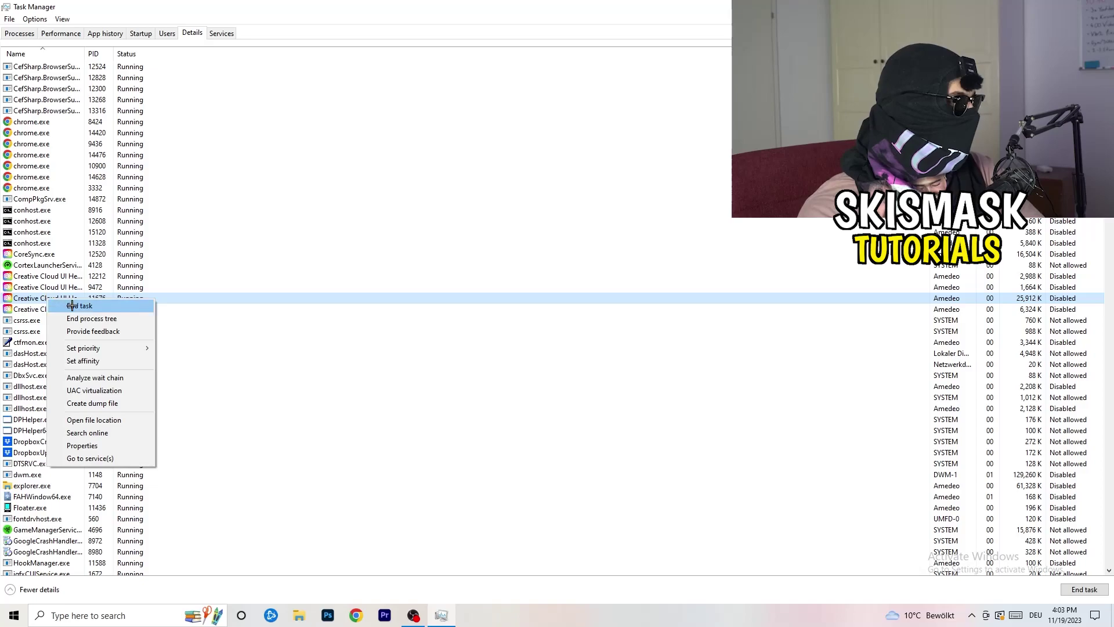
pyautogui.moveTo(94, 348)
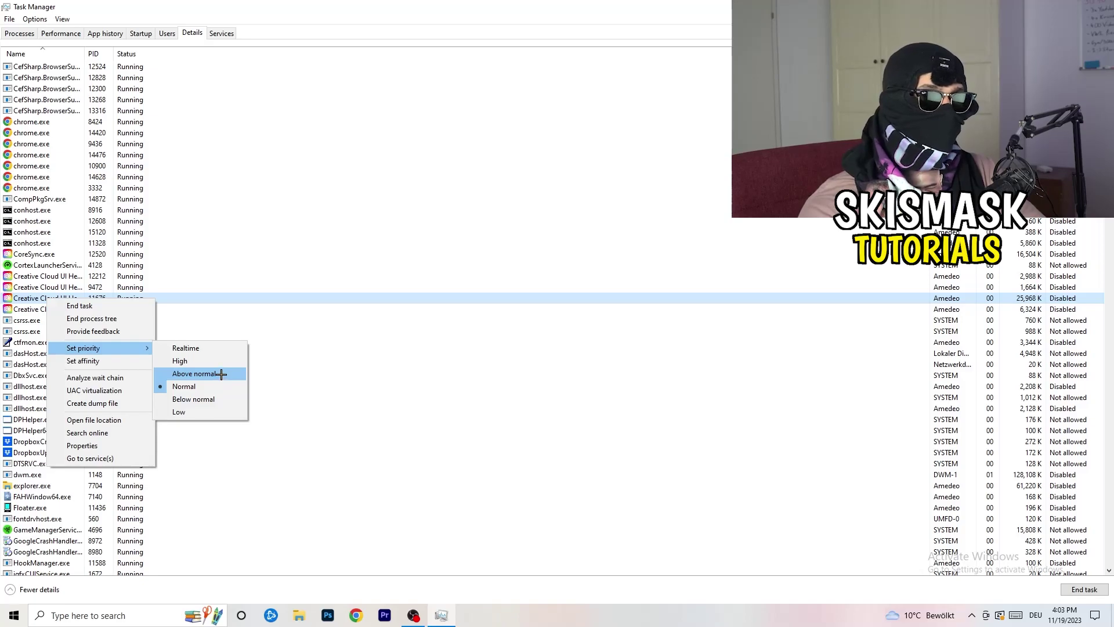
# Step: Review the startup apps and the actions available for DT_Startup, and close Task Manager
pyautogui.click(152, 36)
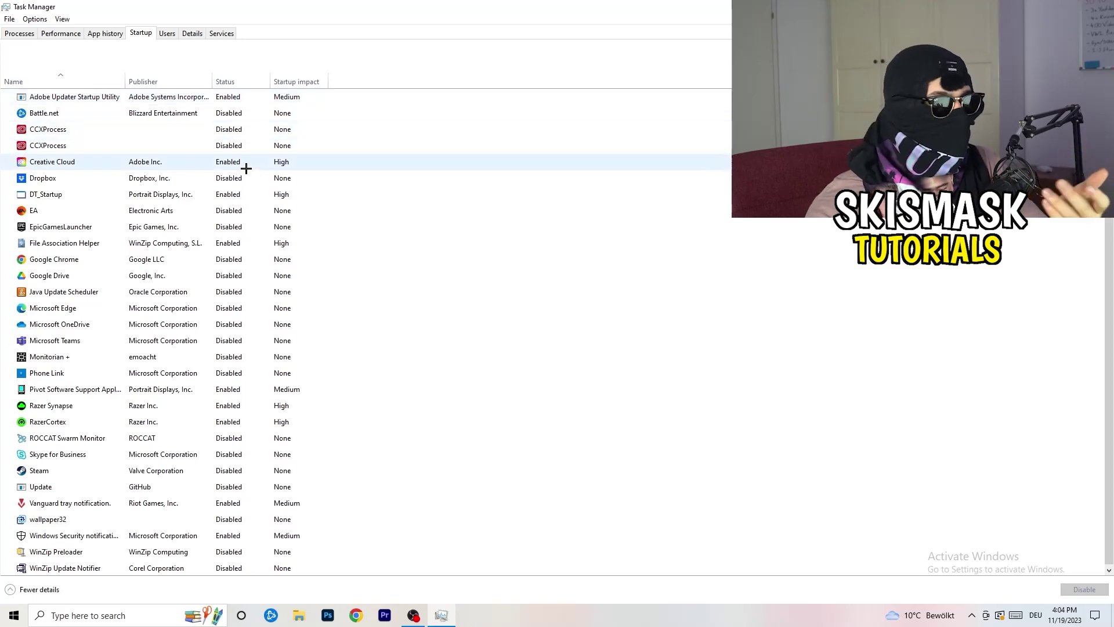
pyautogui.rightClick(254, 192)
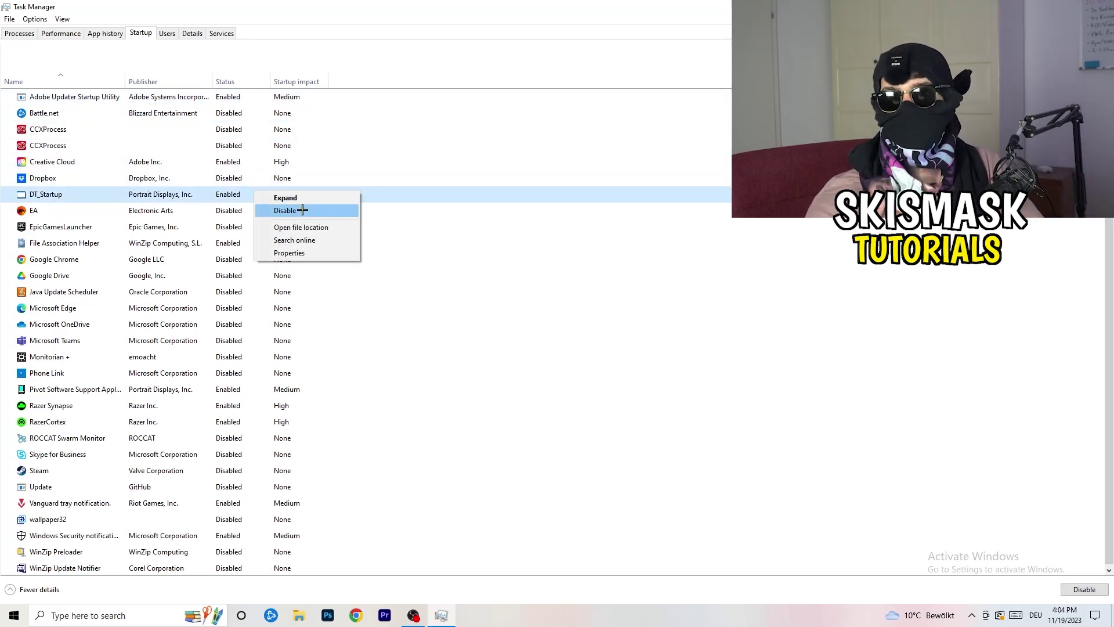
pyautogui.press('Escape')
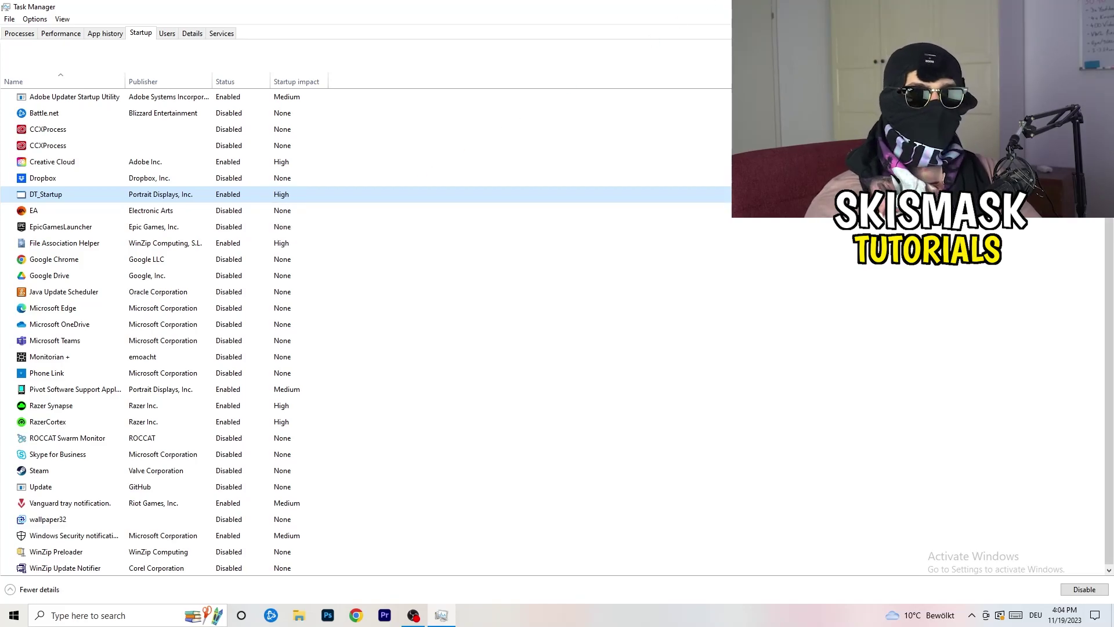
pyautogui.hotkey('alt', 'F4')
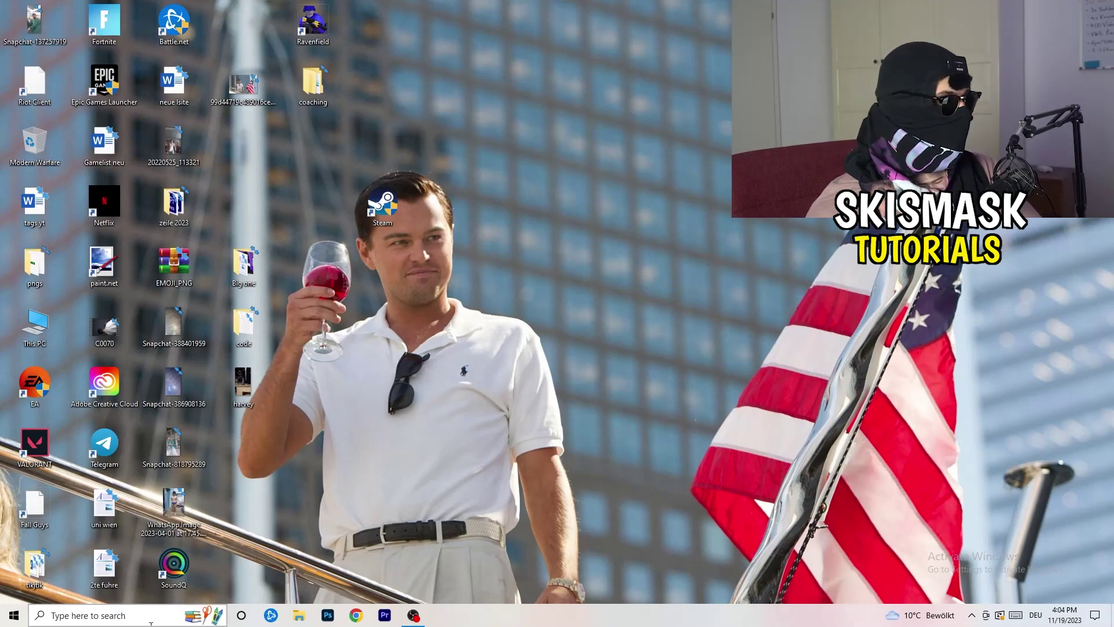
# Step: Open the Display page of the system settings and review its scaling, resolution and multiple-display options
pyautogui.click(8, 618)
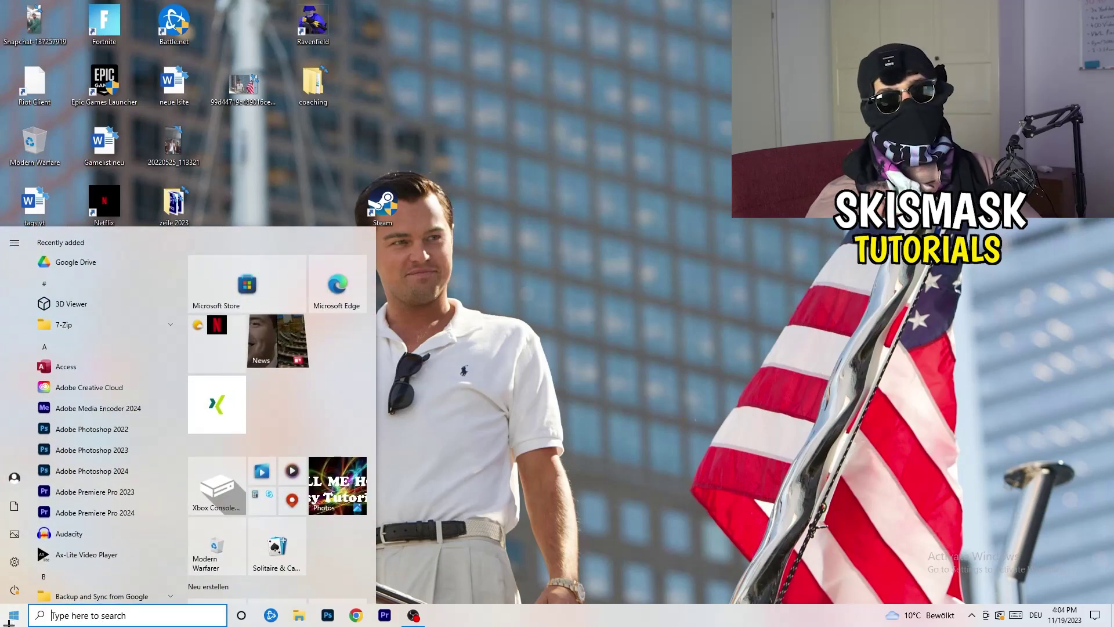
pyautogui.click(11, 568)
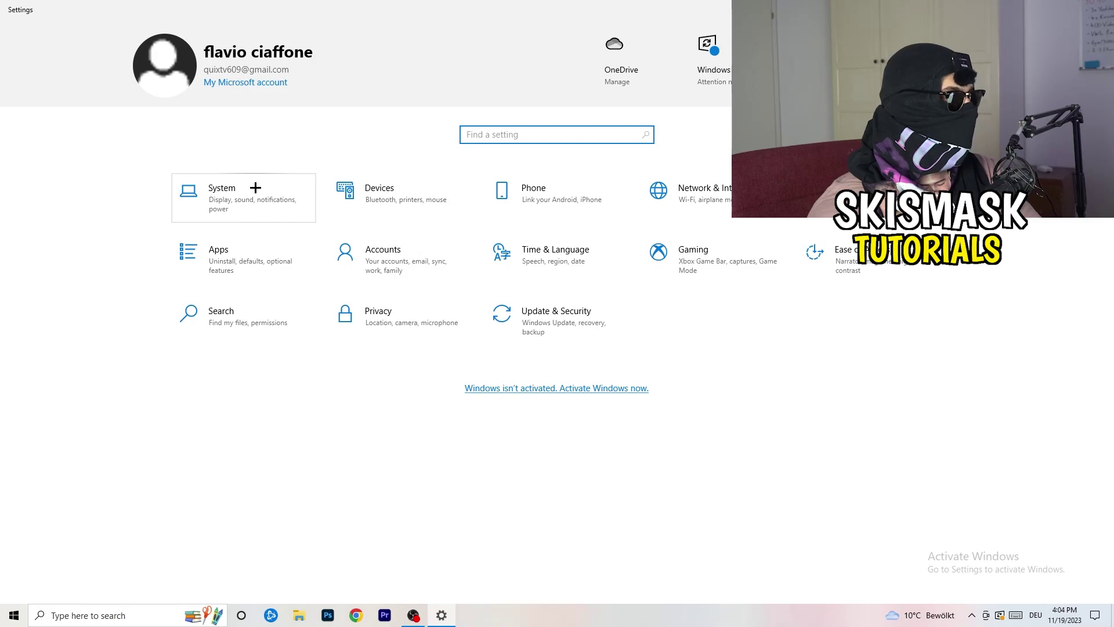
pyautogui.click(262, 187)
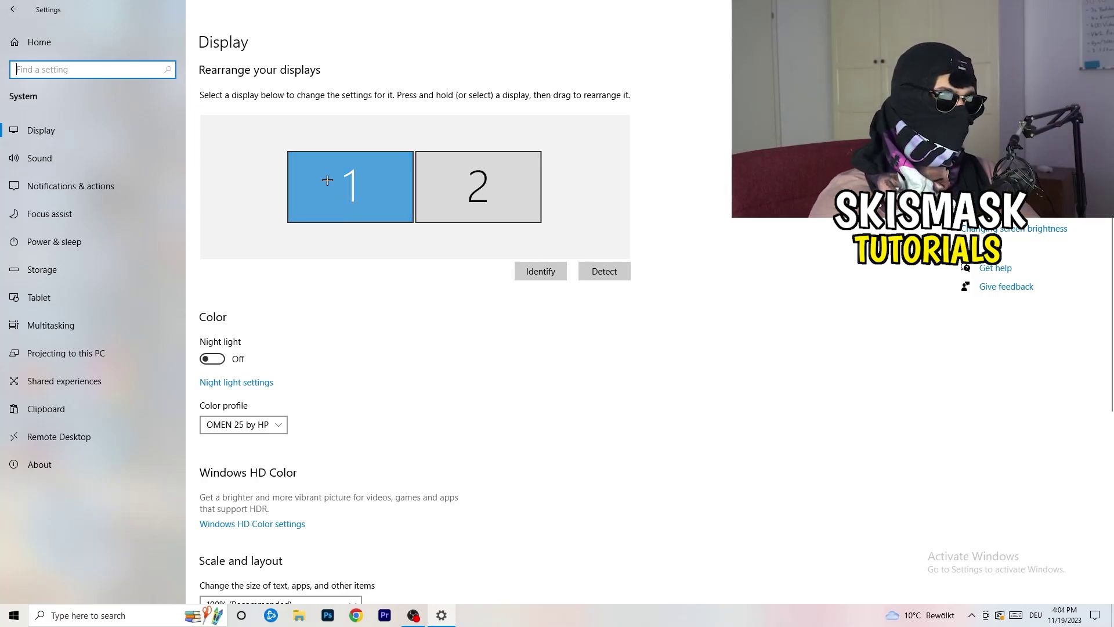
pyautogui.scroll(-5, 405, 211)
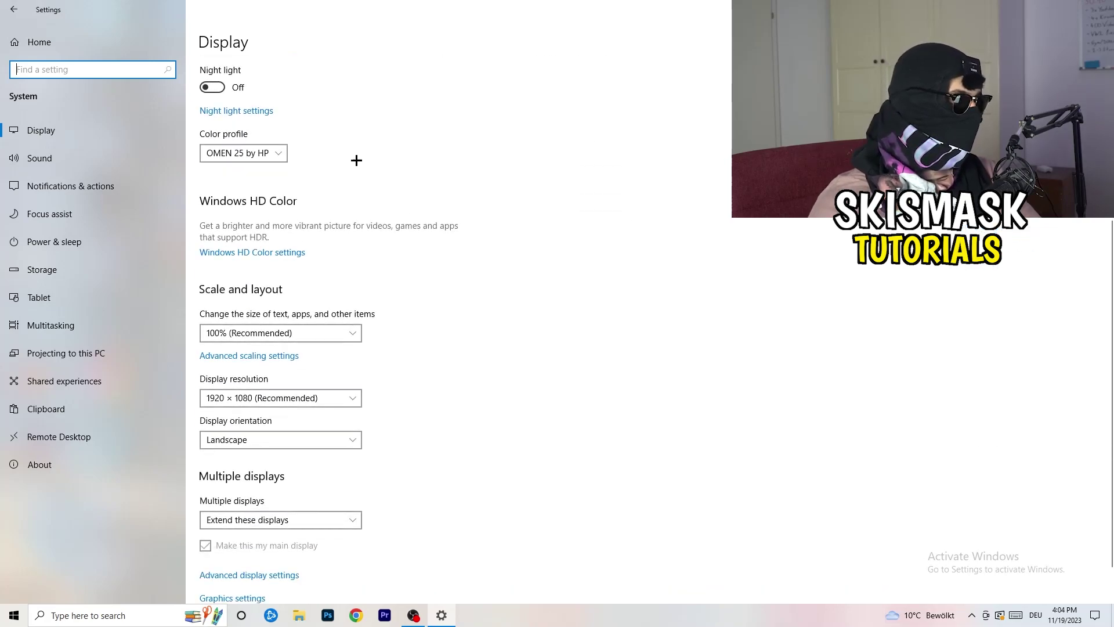
pyautogui.click(310, 333)
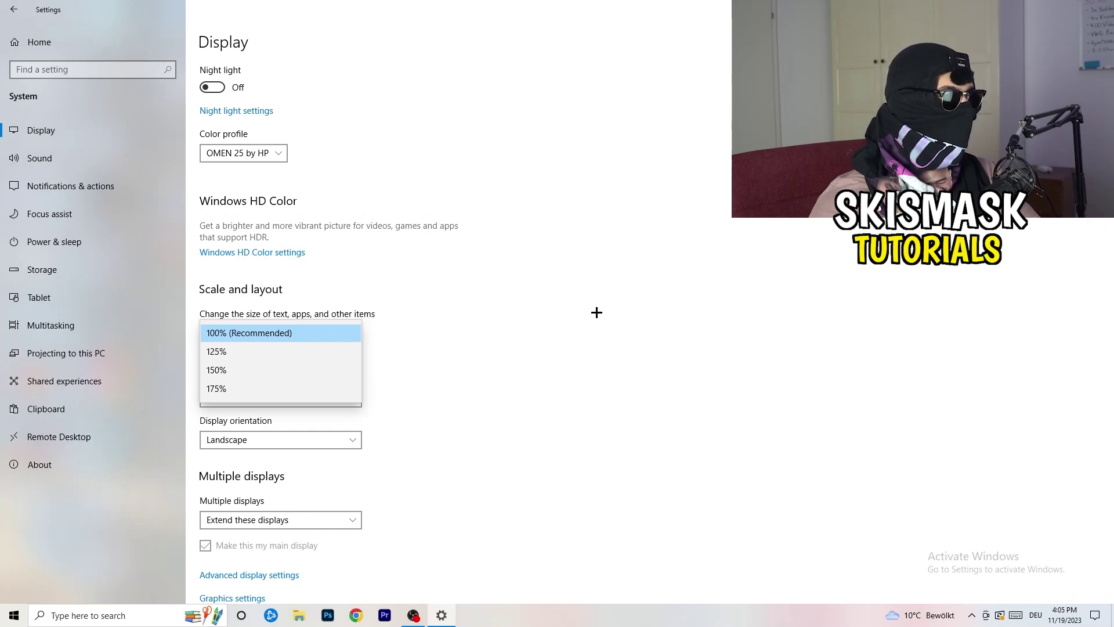
pyautogui.click(596, 312)
pyautogui.scroll(-1, 474, 320)
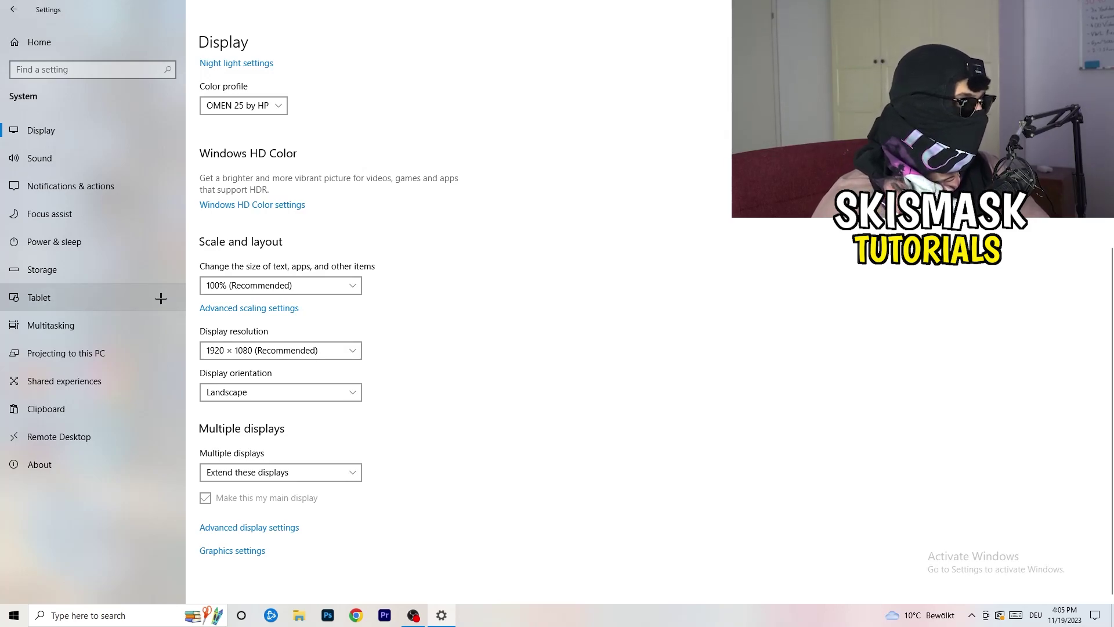
# Step: Review the available power plans, including the additional ones, from Power & sleep and close Power Options
pyautogui.click(89, 243)
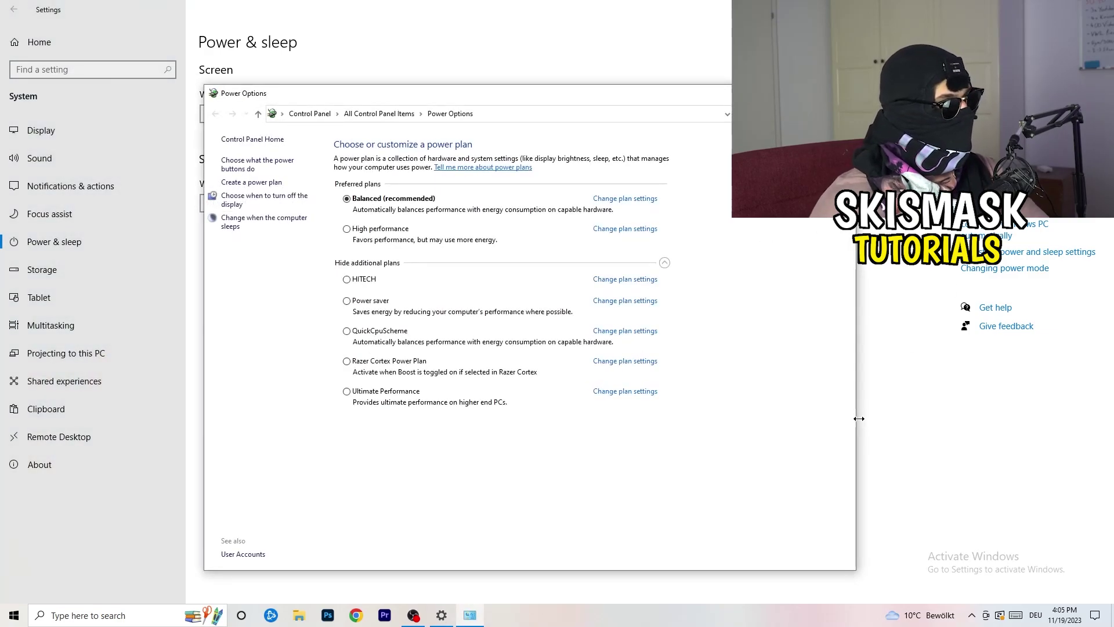
pyautogui.click(664, 262)
pyautogui.click(664, 263)
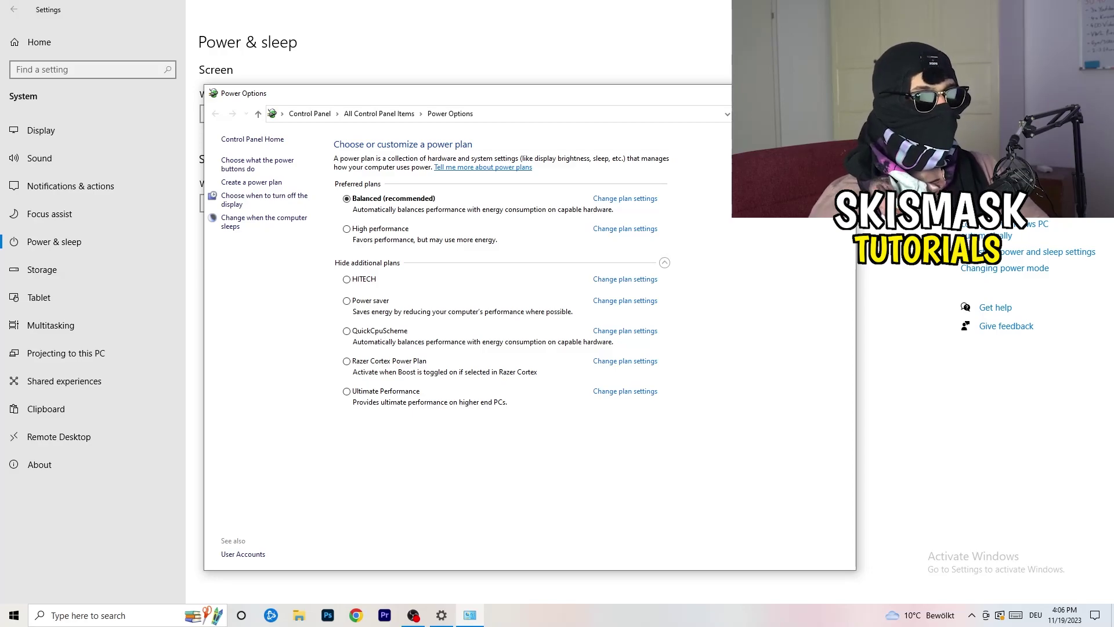
pyautogui.click(842, 93)
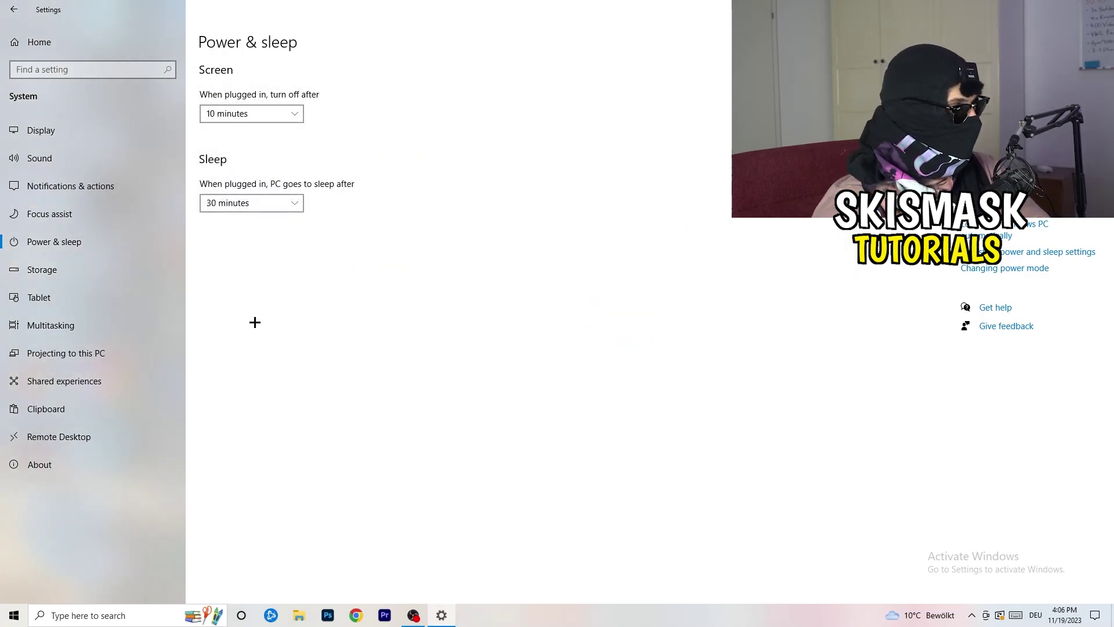
# Step: Configure Storage Sense to delete temporary files that apps aren't using, and check the recycle bin deletion interval
pyautogui.click(76, 277)
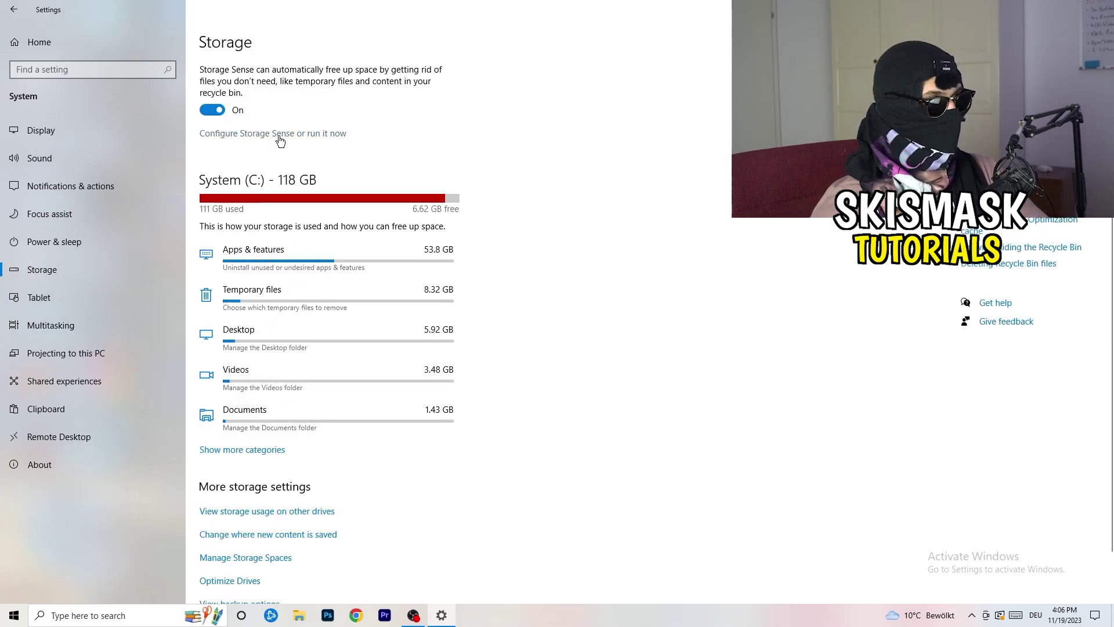
pyautogui.click(279, 136)
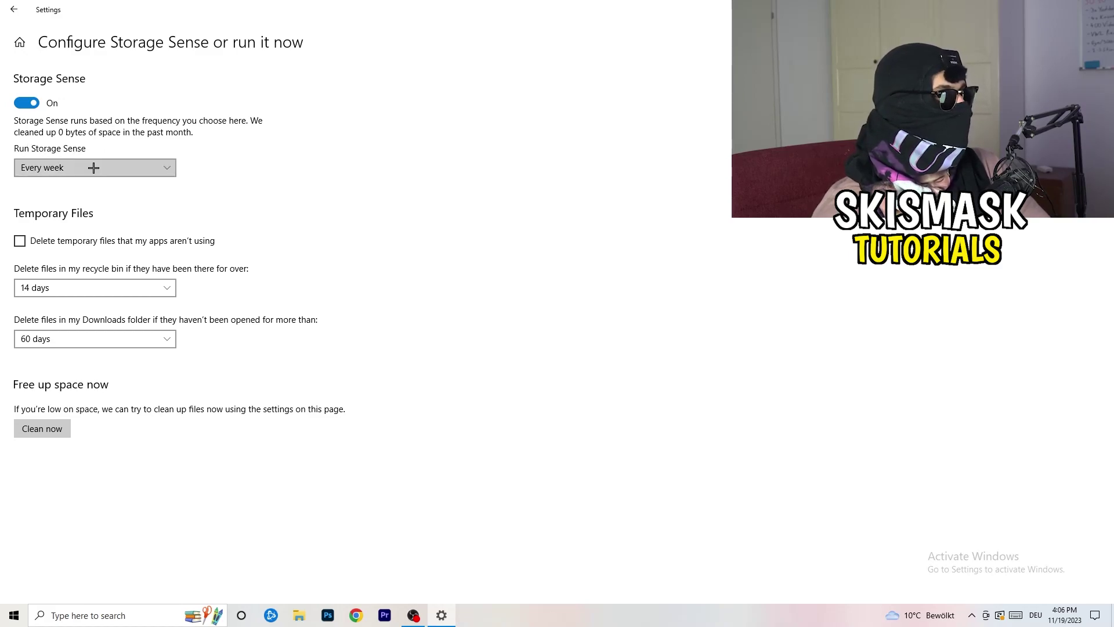
pyautogui.click(67, 242)
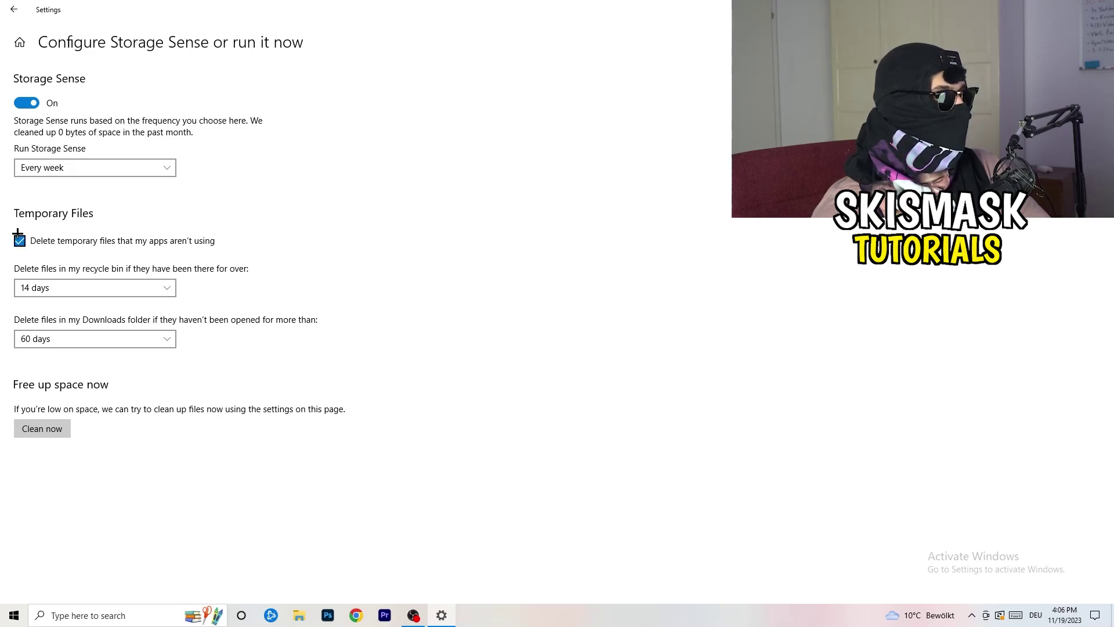
pyautogui.click(89, 287)
pyautogui.click(330, 271)
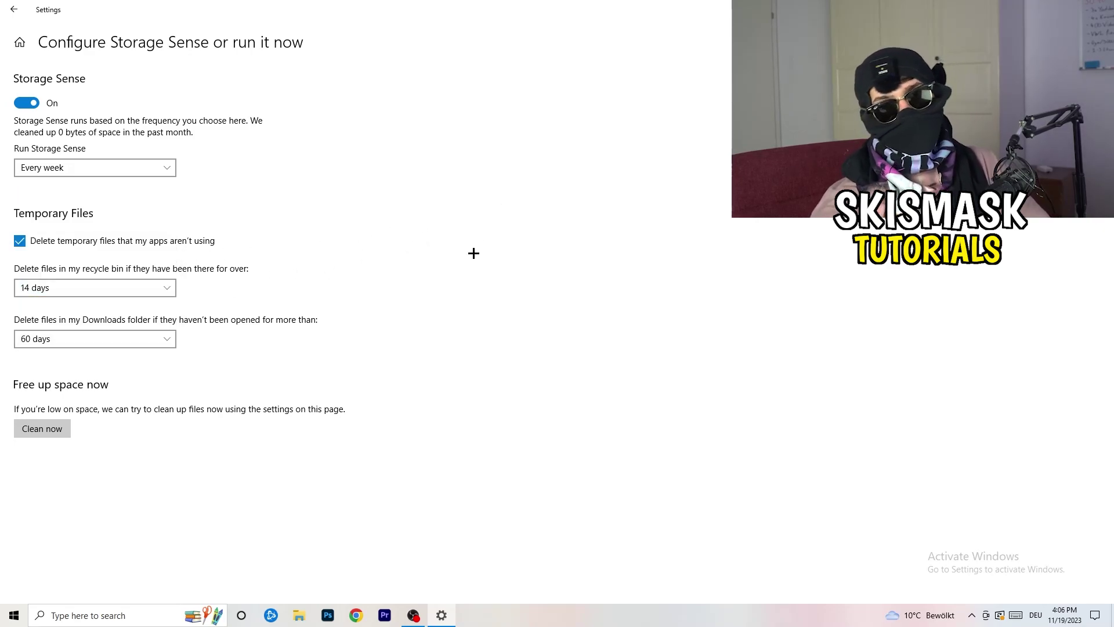
# Step: Check the available deletion intervals for unopened files in the Downloads folder, leaving the current choice selected
pyautogui.click(102, 338)
pyautogui.click(437, 263)
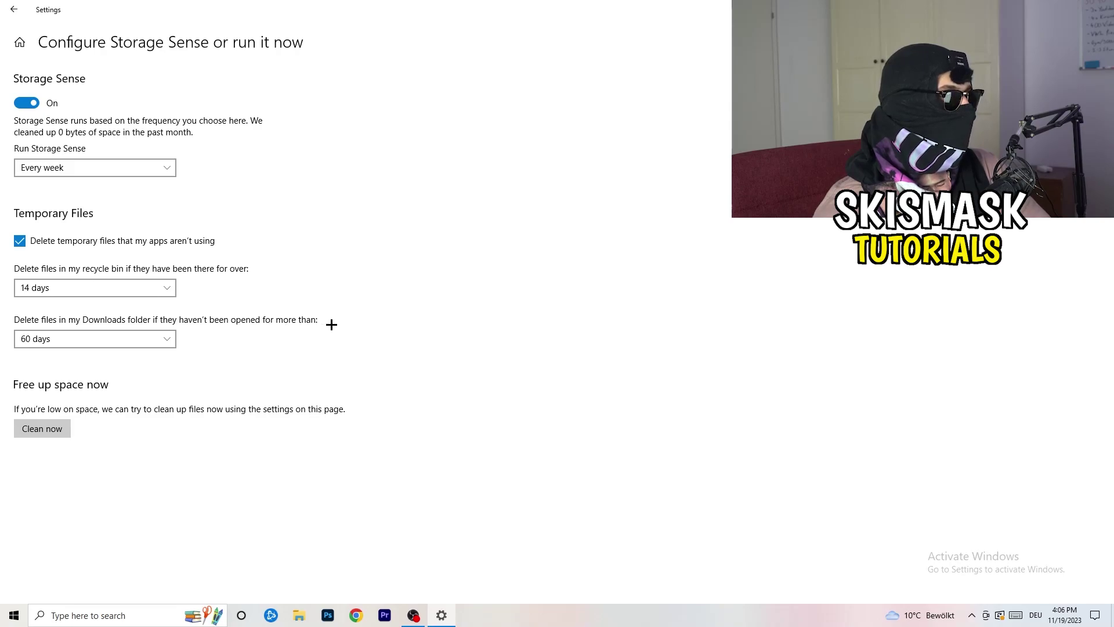
pyautogui.click(110, 346)
pyautogui.click(545, 283)
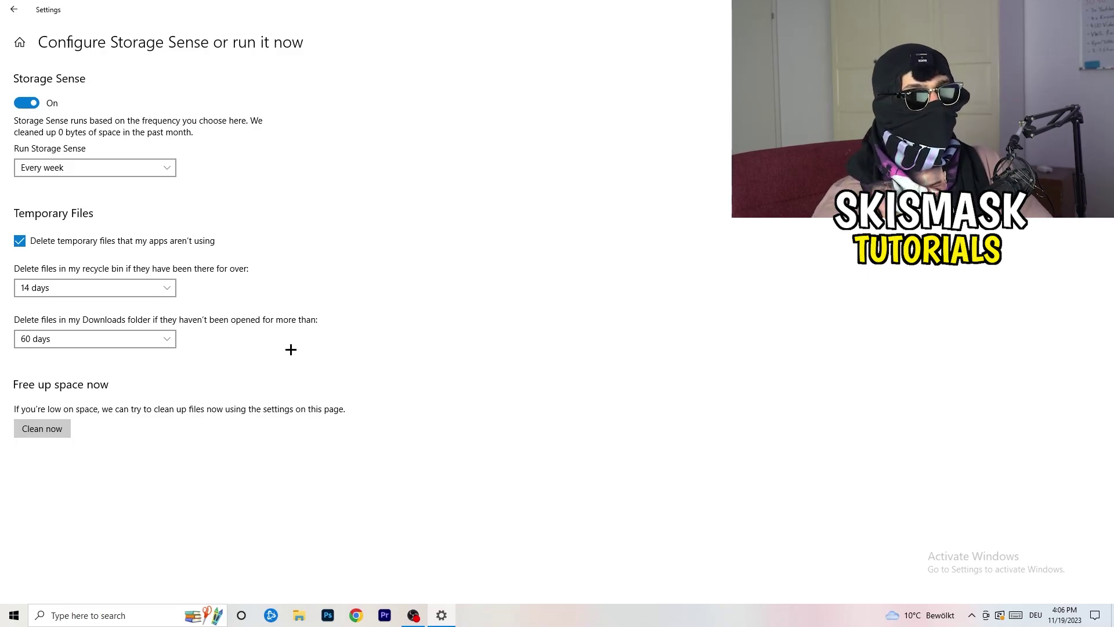
# Step: Return from Storage Sense to the Settings home page and open Update & Security
pyautogui.click(14, 10)
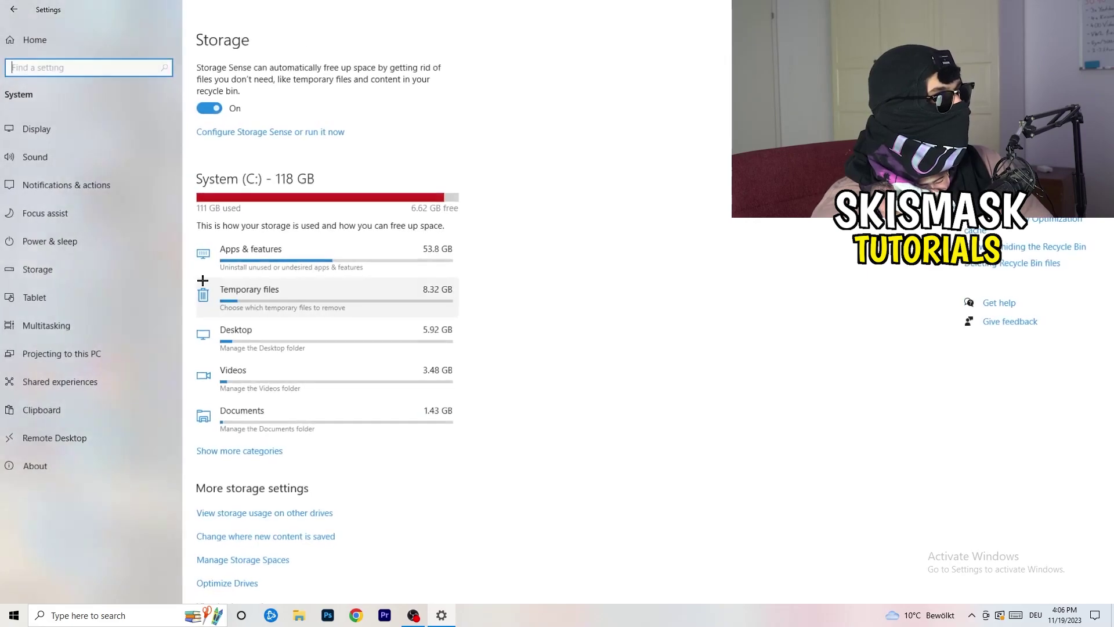
pyautogui.click(14, 9)
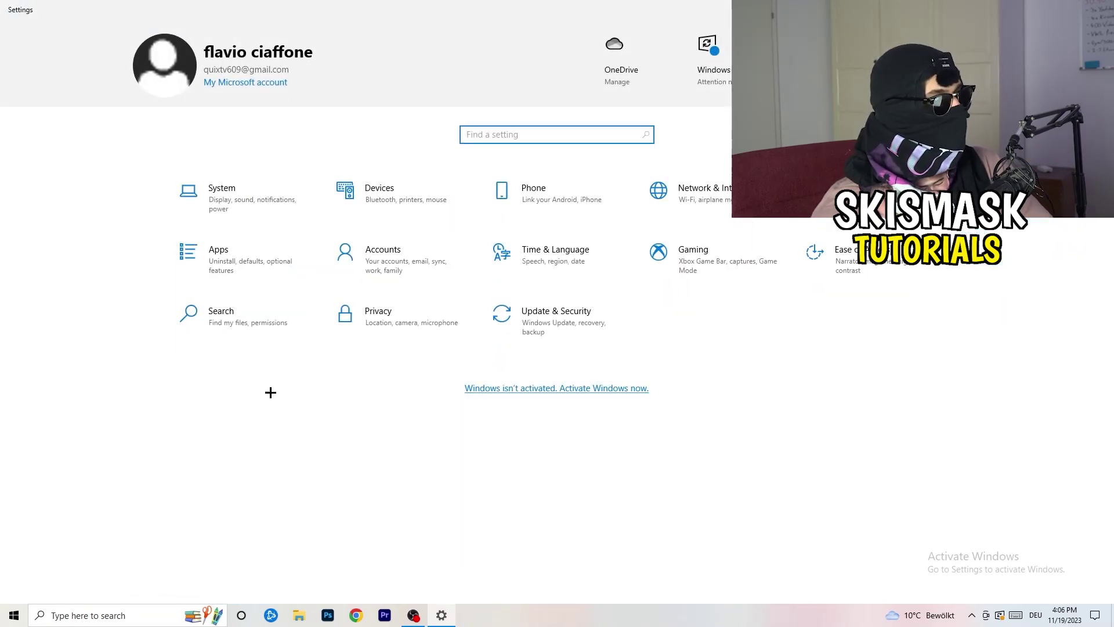
pyautogui.click(548, 327)
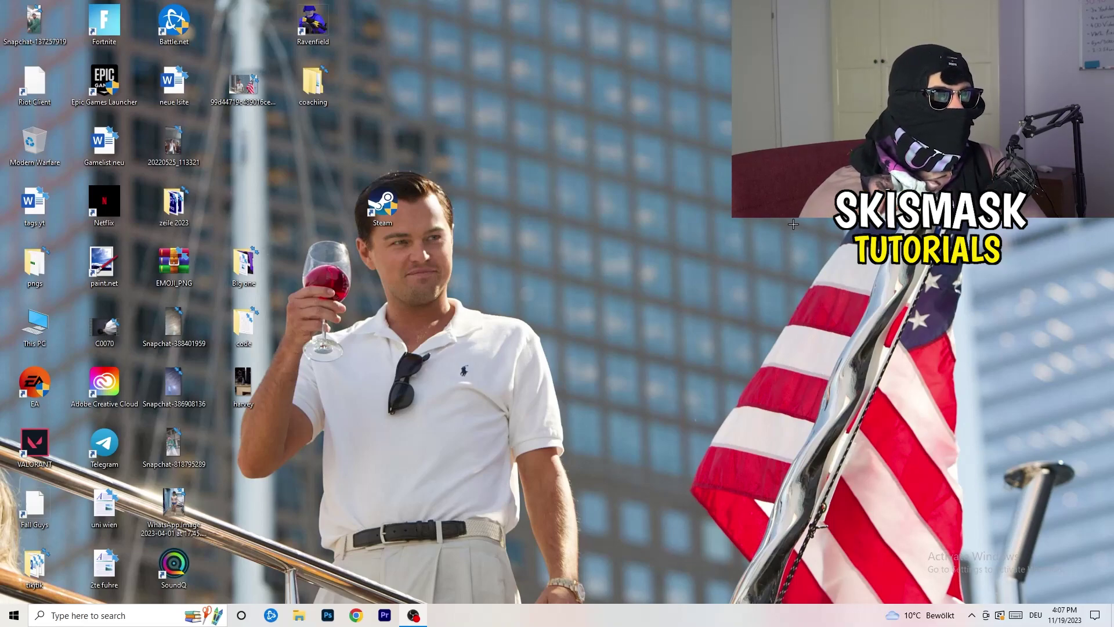
# Step: Open NVIDIA Control Panel from the desktop, review the resolution and image settings with preview pages, and close it
pyautogui.rightClick(674, 244)
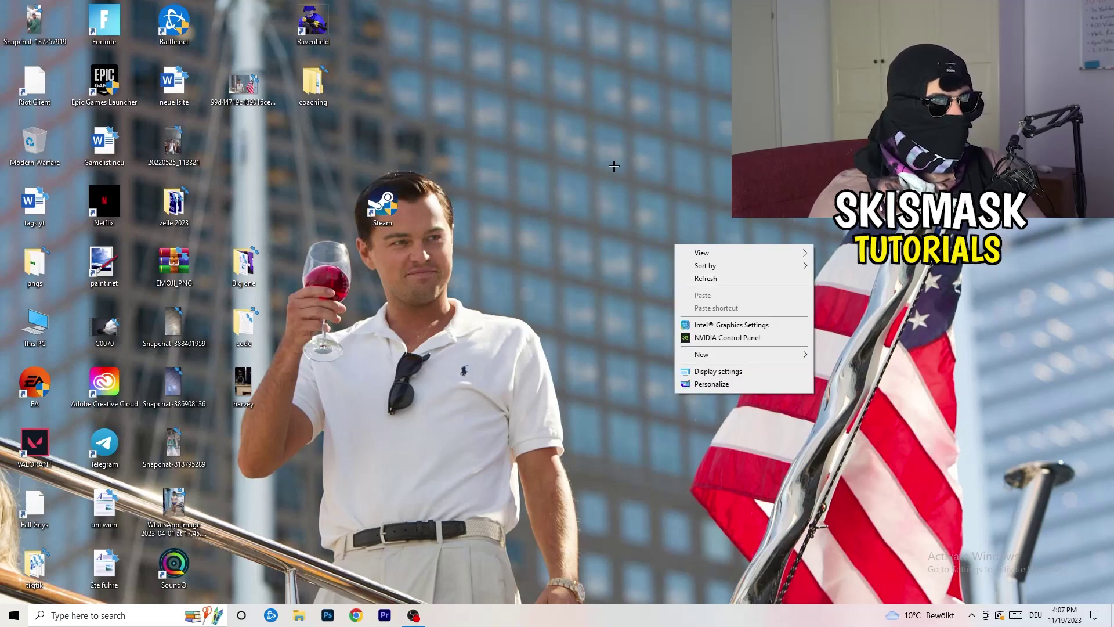
pyautogui.click(743, 338)
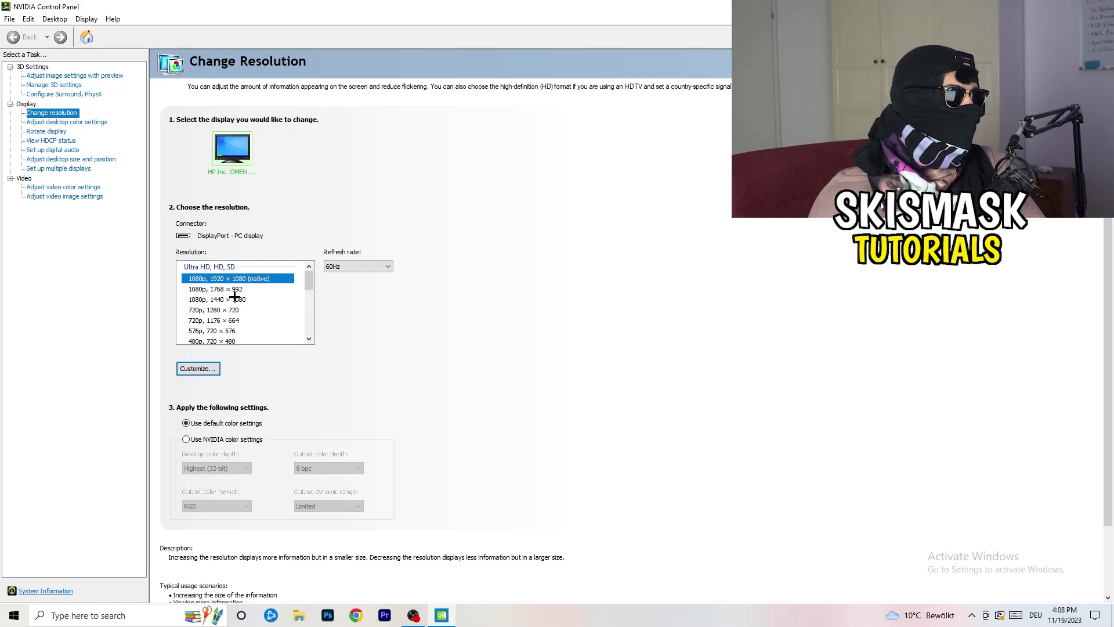
pyautogui.click(58, 77)
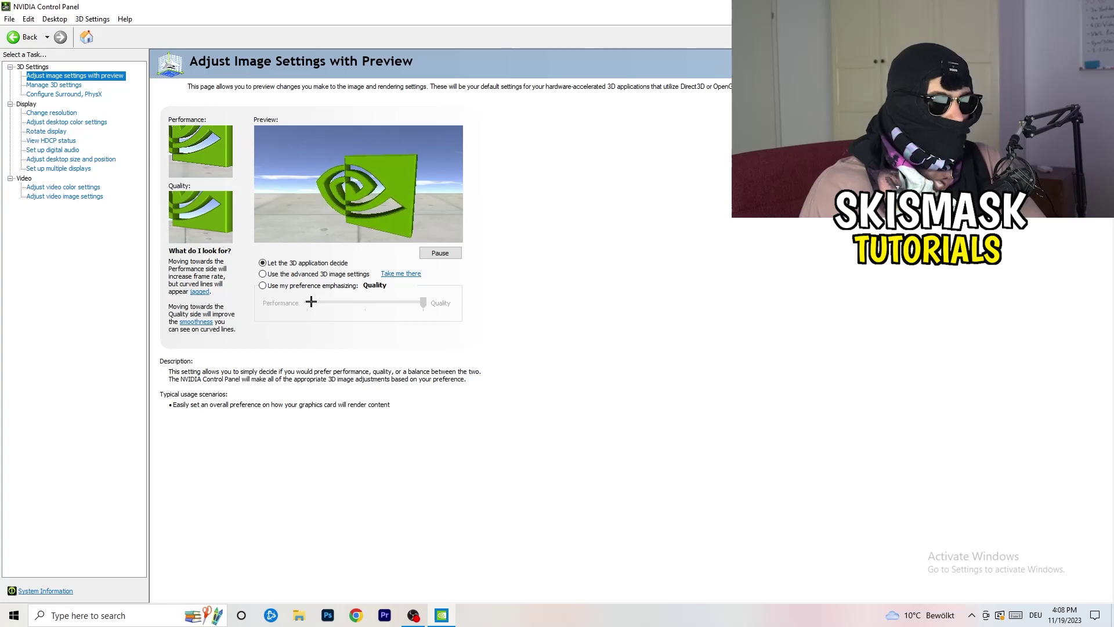
pyautogui.hotkey('alt', 'F4')
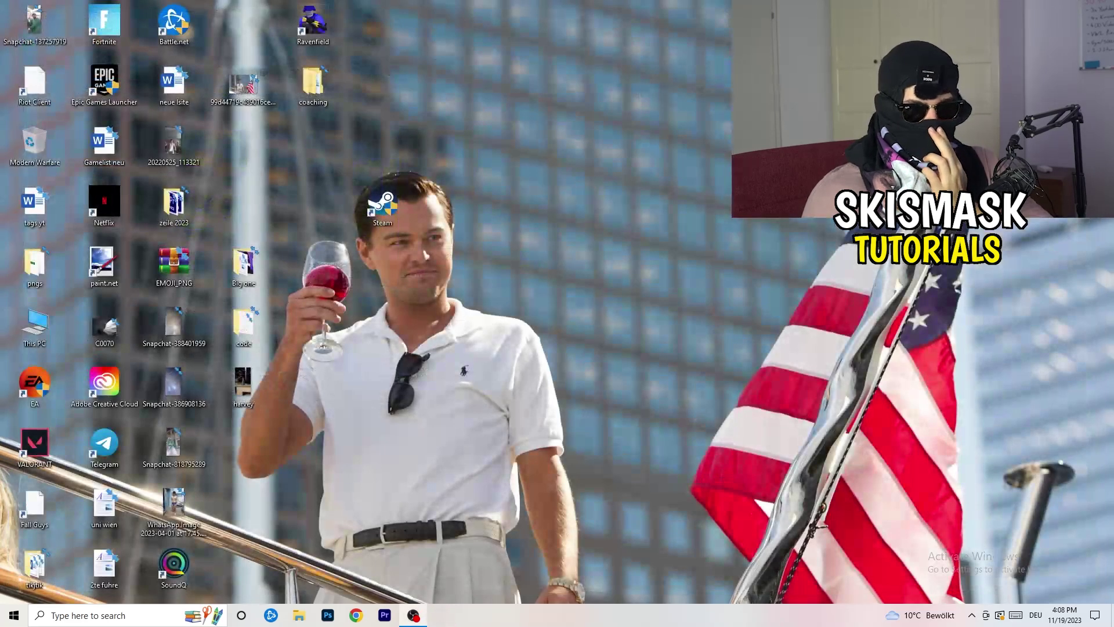